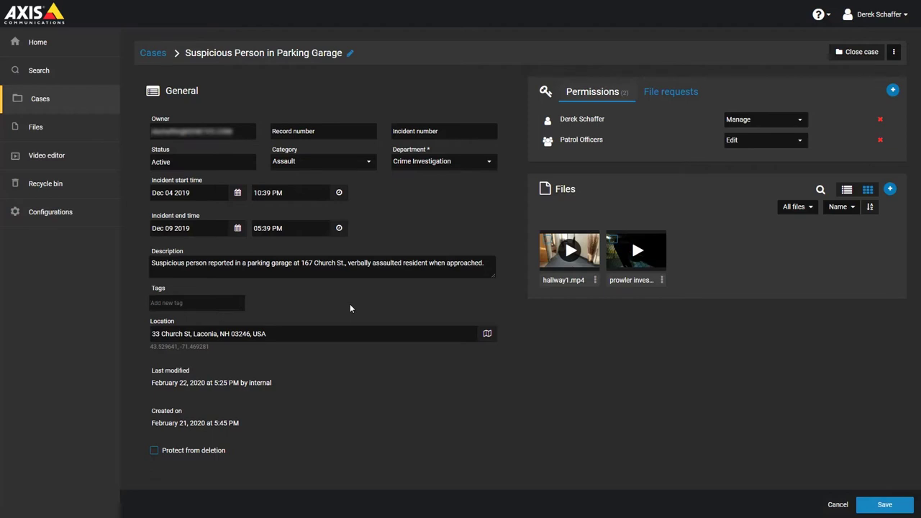
# Glance at hallway1.mp4's options menu, then open the hallway1.mp4 video preview
pyautogui.click(595, 280)
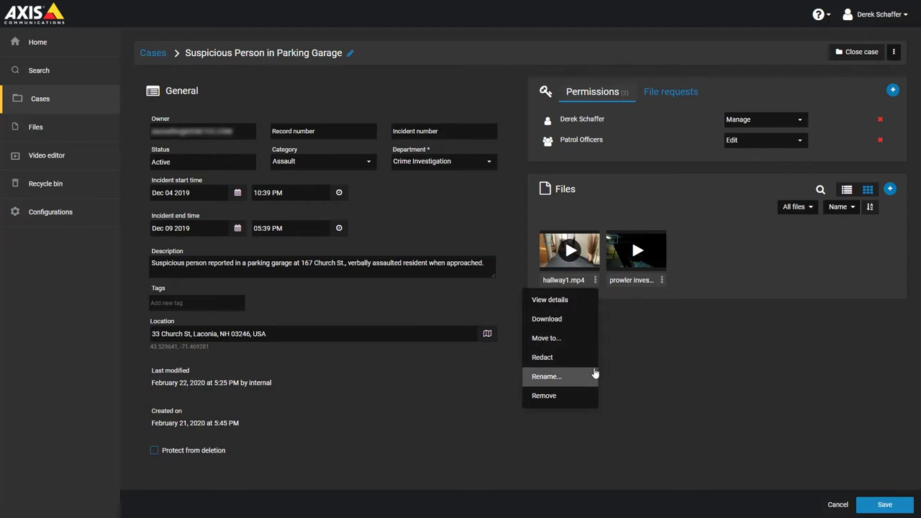
pyautogui.click(634, 358)
pyautogui.click(570, 258)
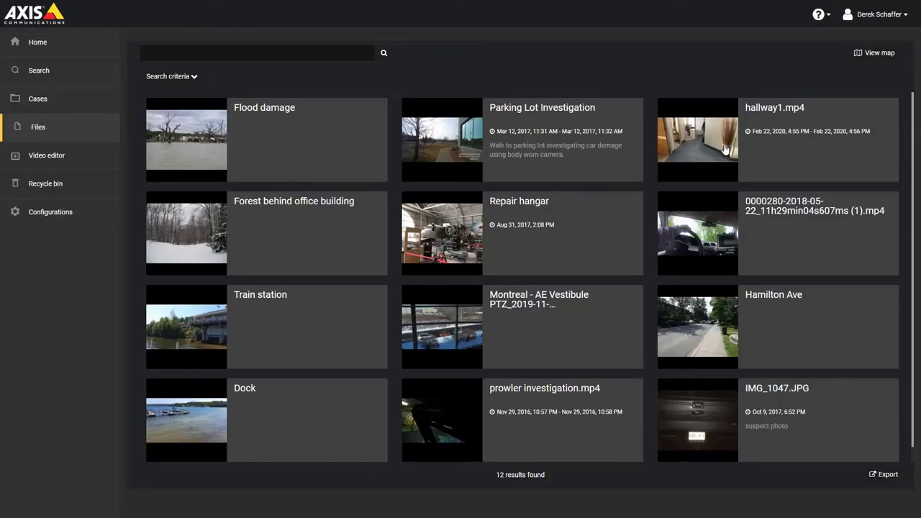
# Open hallway1.mp4's file page and start Redact video on it
pyautogui.click(725, 148)
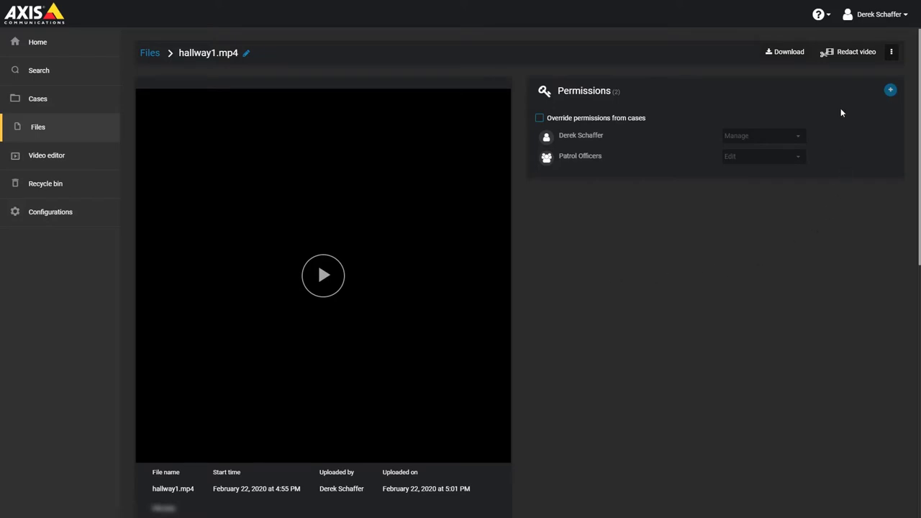
pyautogui.click(841, 63)
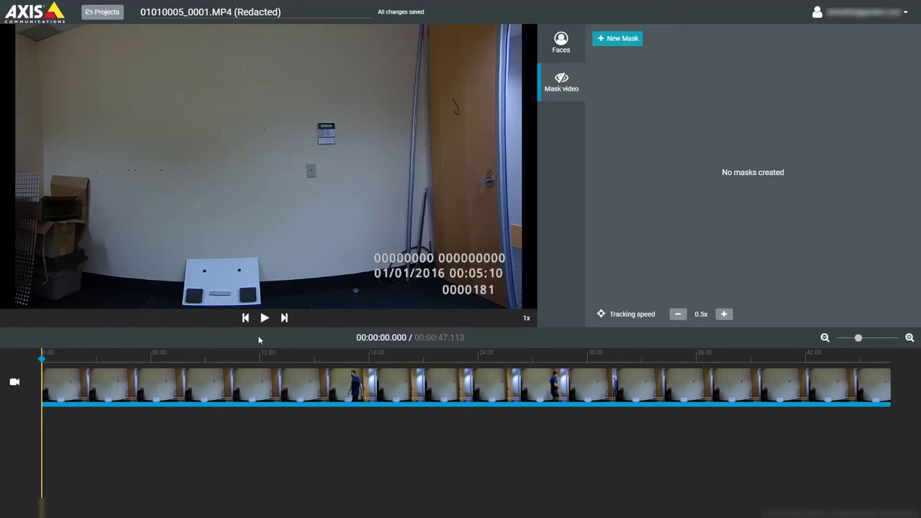
# Frame-step the footage to 00:00:17.072, where the man exits the frame
pyautogui.moveTo(46, 386)
pyautogui.mouseDown()
pyautogui.moveTo(352, 417)
pyautogui.moveTo(280, 416)
pyautogui.mouseUp()
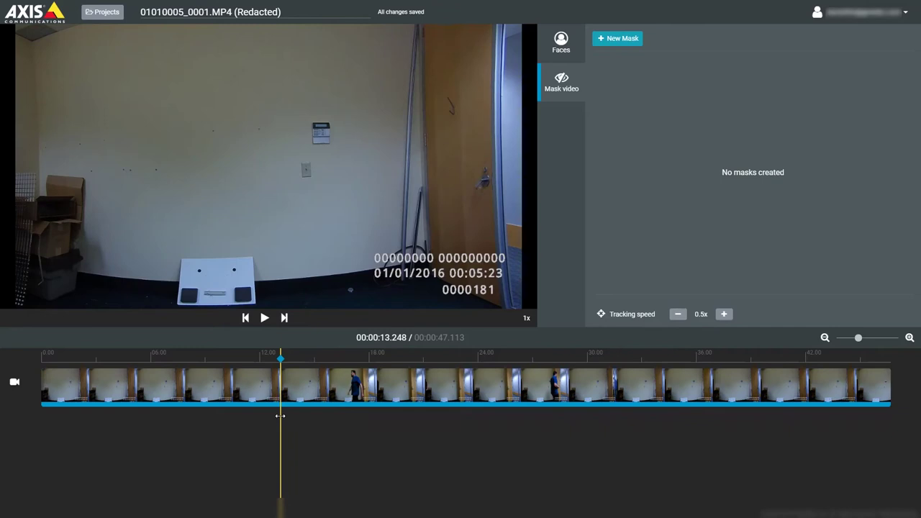
pyautogui.click(265, 321)
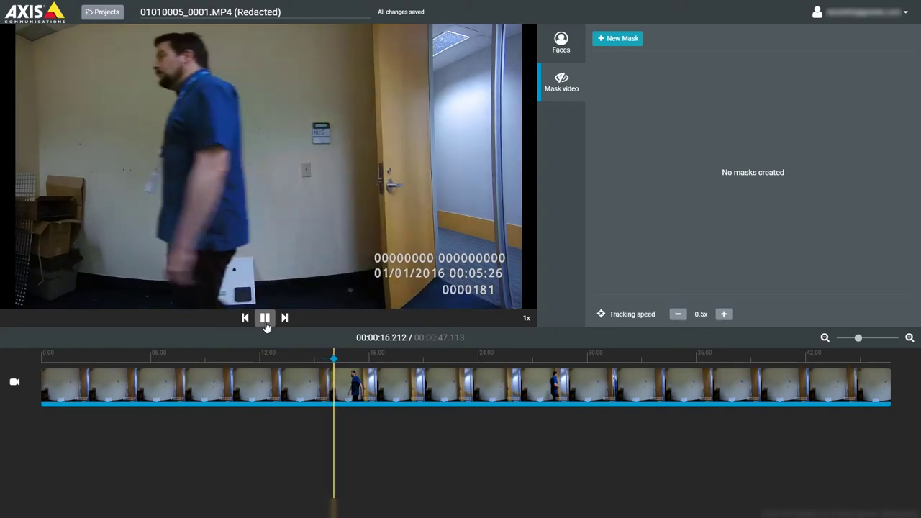
pyautogui.click(265, 318)
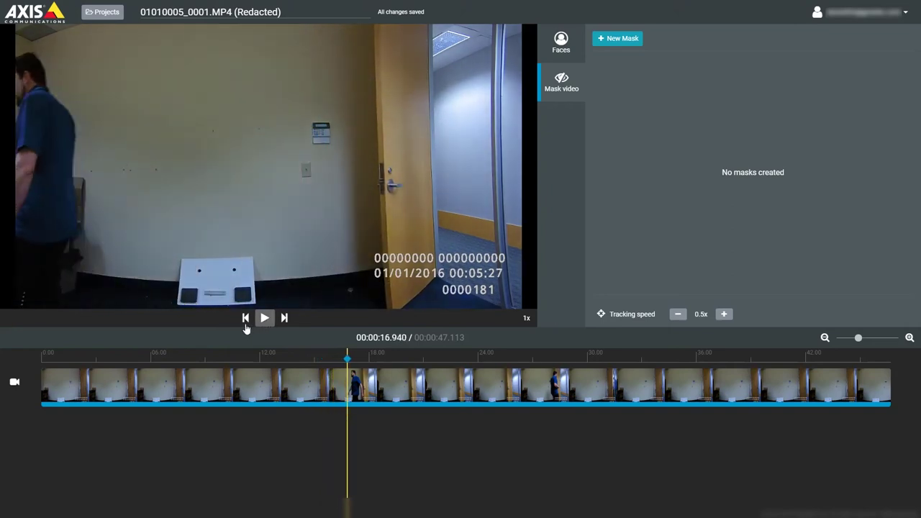
pyautogui.click(245, 318)
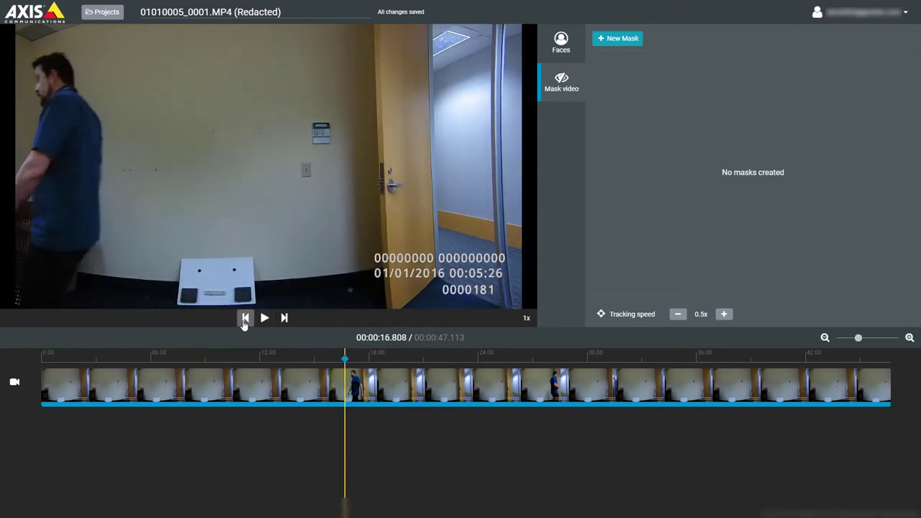
pyautogui.click(245, 318)
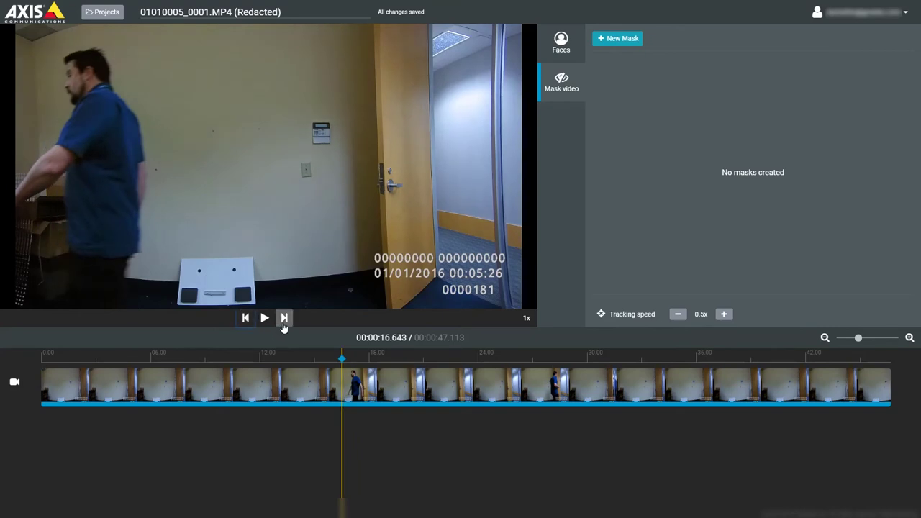
pyautogui.click(284, 318)
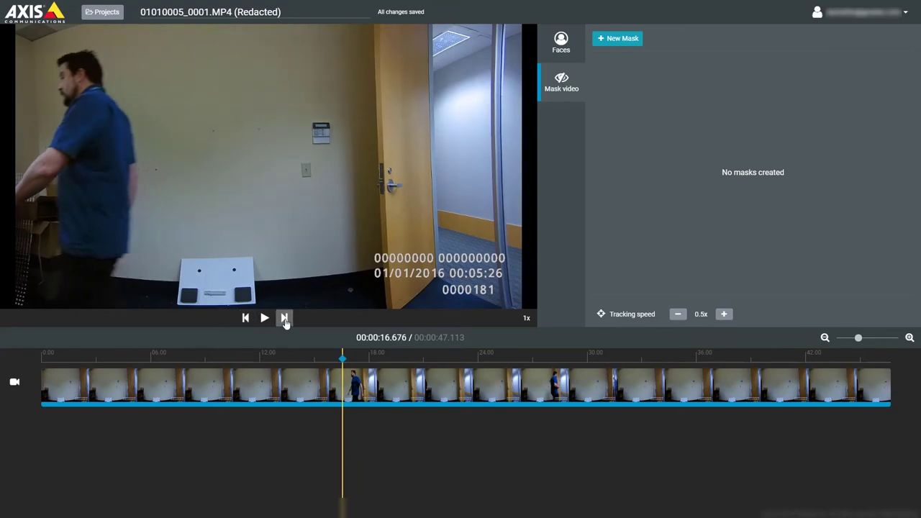
pyautogui.click(285, 319)
pyautogui.click(285, 318)
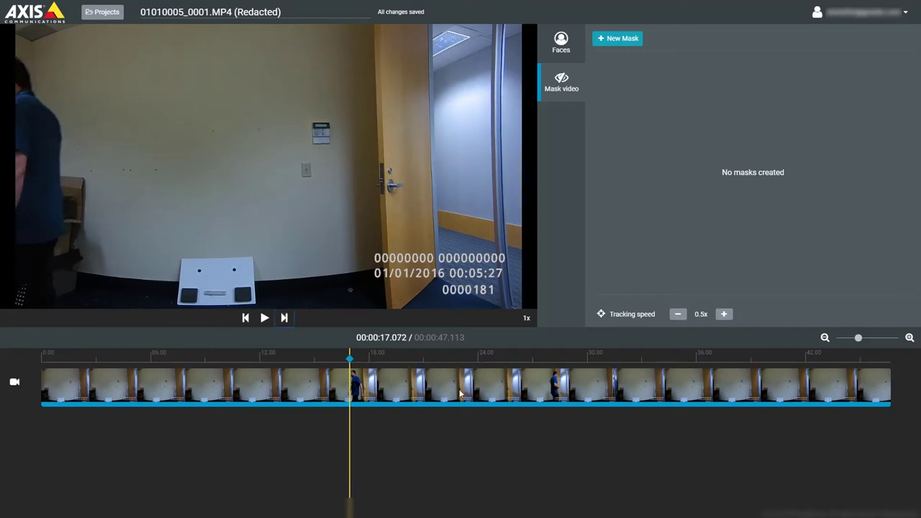
# Zoom into the timeline and move the playhead back to about 11.6 seconds
pyautogui.scroll(1, 458, 391)
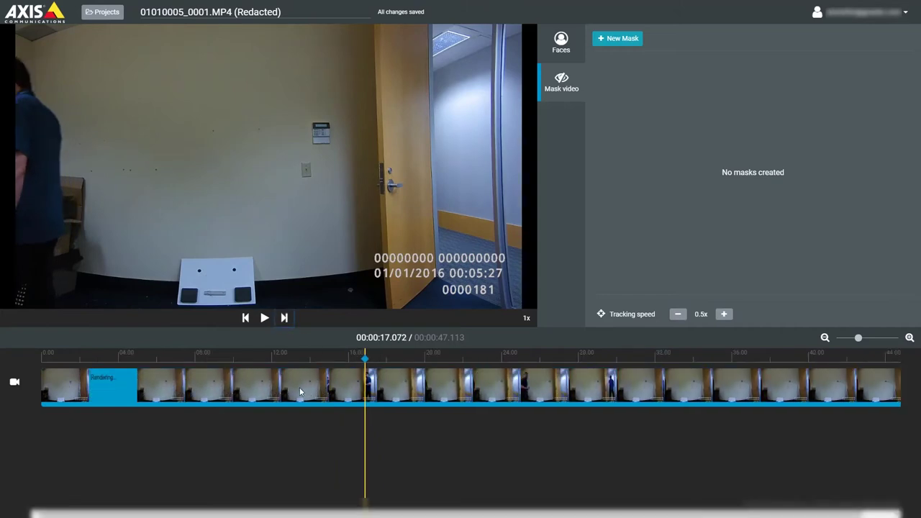
pyautogui.scroll(1, 299, 387)
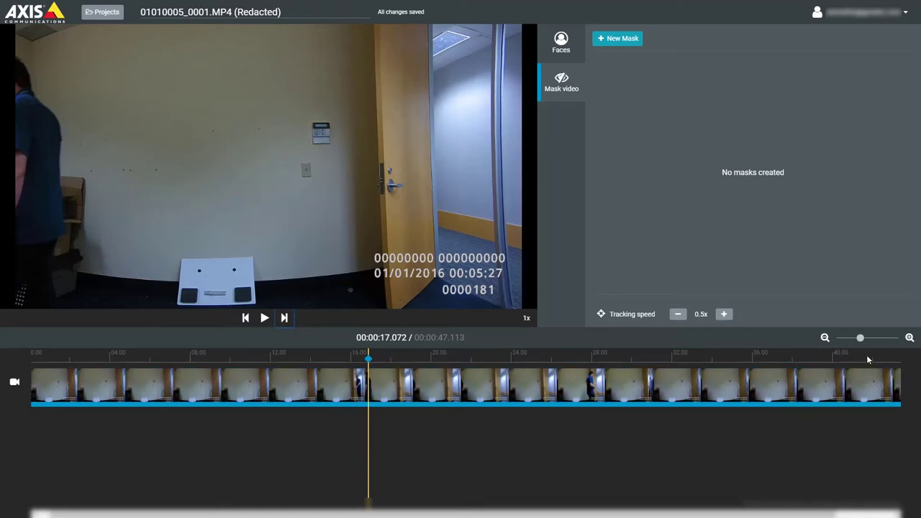
pyautogui.moveTo(862, 339); pyautogui.dragTo(868, 339)
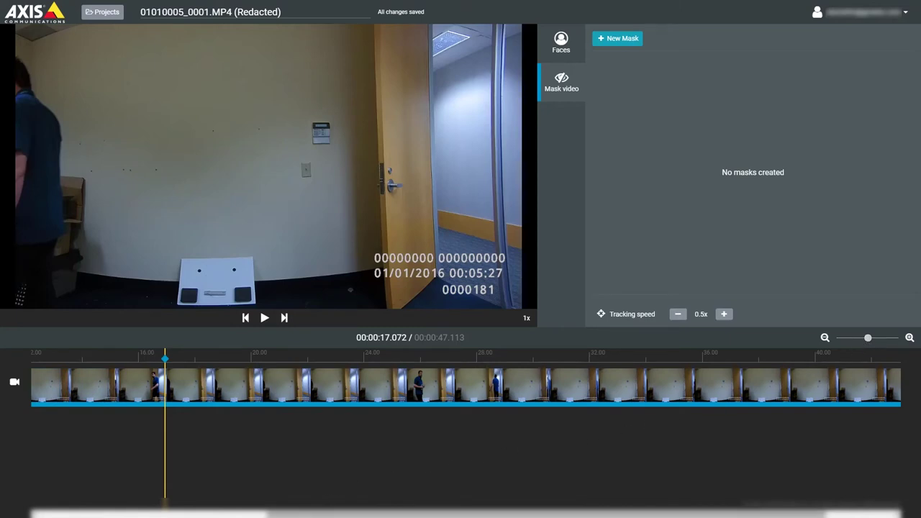
pyautogui.moveTo(314, 513); pyautogui.dragTo(164, 502)
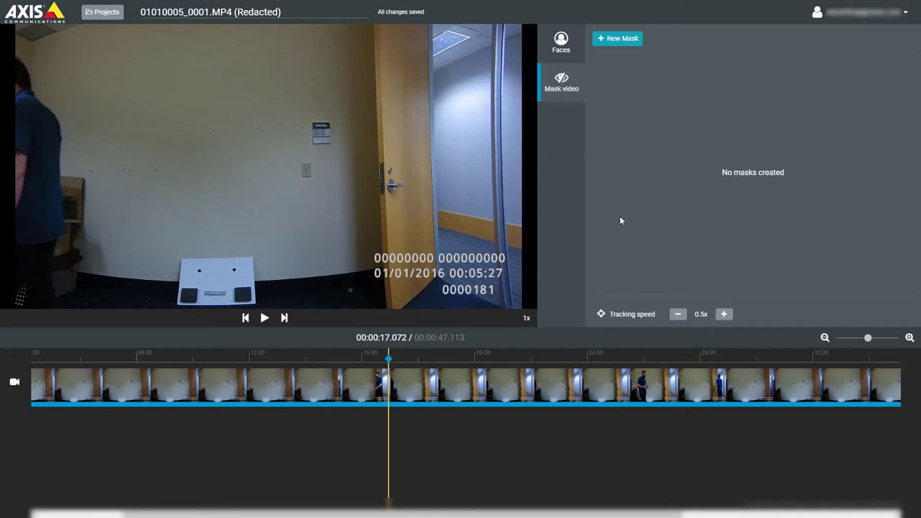
pyautogui.moveTo(386, 389); pyautogui.dragTo(237, 392)
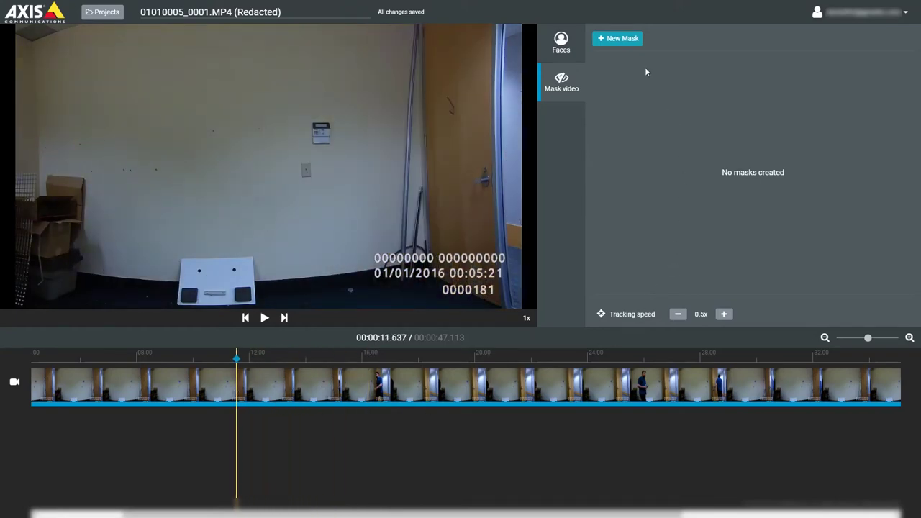
# Add Mask #01 at about 11.6 seconds with New Mask
pyautogui.click(628, 43)
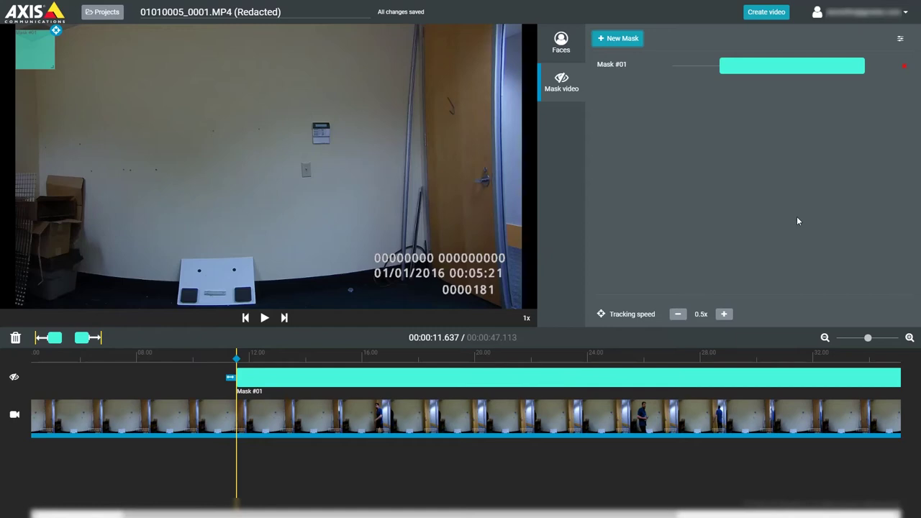
# Make Mask #01 a Blurred mask with High blur strength
pyautogui.click(900, 41)
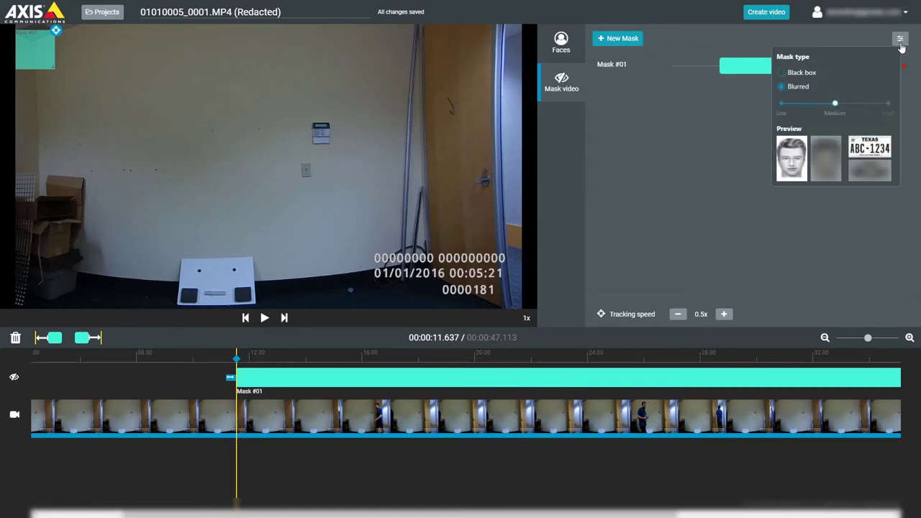
pyautogui.click(783, 73)
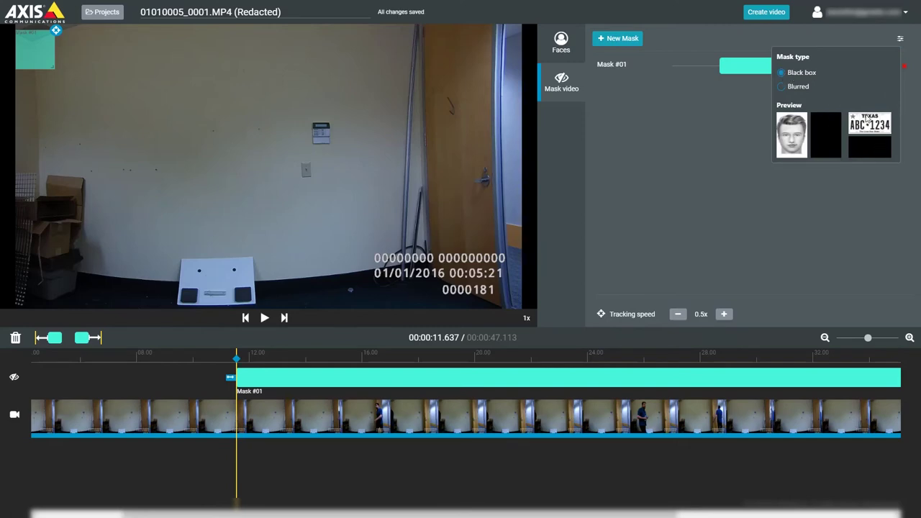
pyautogui.click(784, 88)
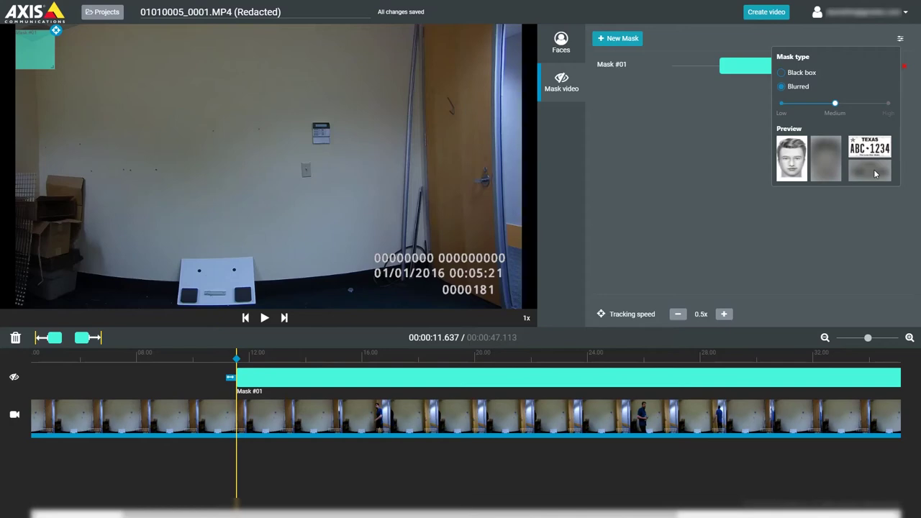
pyautogui.click(779, 113)
pyautogui.click(837, 117)
pyautogui.click(887, 117)
# Resize Mask #01's box to about 100 by 100 and place it over the right-side door
pyautogui.click(722, 124)
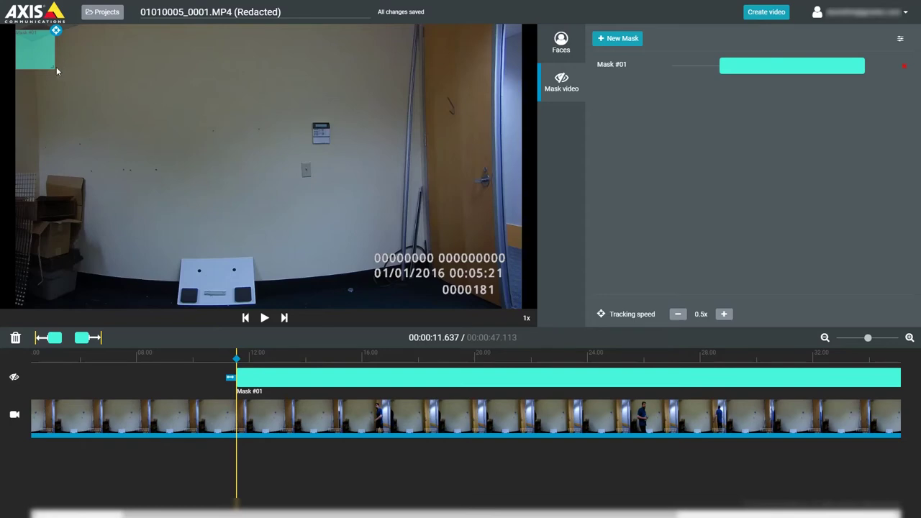
pyautogui.moveTo(56, 69); pyautogui.dragTo(94, 102)
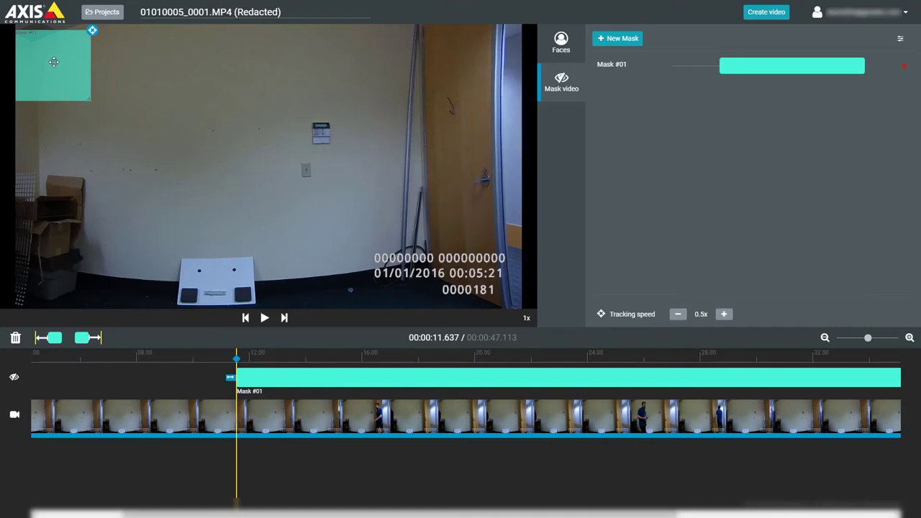
pyautogui.moveTo(54, 62)
pyautogui.mouseDown()
pyautogui.moveTo(457, 143)
pyautogui.moveTo(483, 106)
pyautogui.mouseUp()
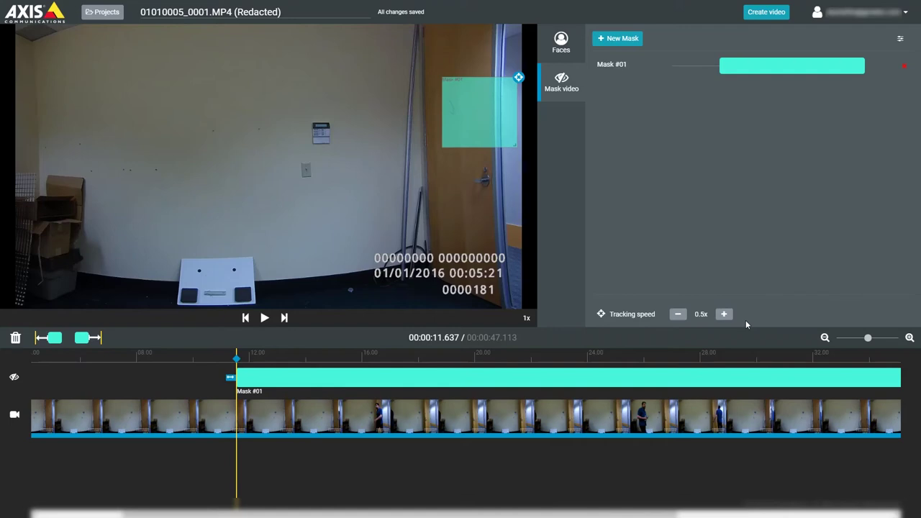
# Settle Mask #01's tracking speed on 0.4x after trying higher and lower values
pyautogui.click(680, 317)
pyautogui.click(724, 315)
pyautogui.click(724, 315)
pyautogui.click(725, 314)
pyautogui.click(677, 315)
pyautogui.click(677, 314)
pyautogui.click(678, 314)
# Play at 0.4x, dragging Mask #01 along the man's face until about 32 seconds
pyautogui.click(519, 78)
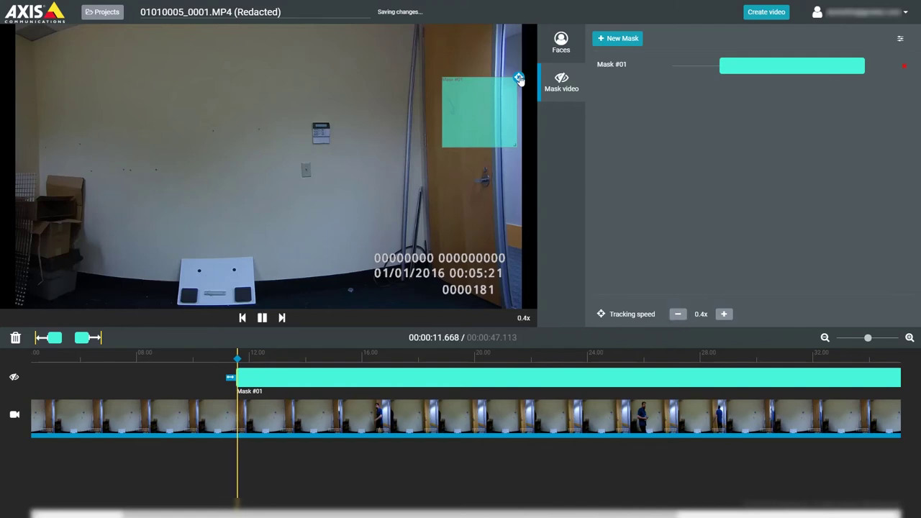
pyautogui.moveTo(519, 78); pyautogui.dragTo(392, 39)
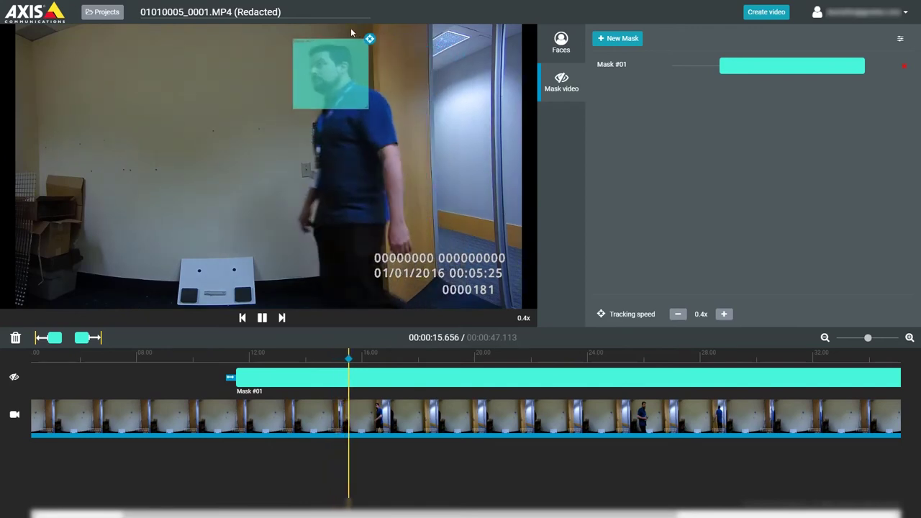
pyautogui.moveTo(392, 39)
pyautogui.mouseDown()
pyautogui.moveTo(184, 21)
pyautogui.moveTo(53, 32)
pyautogui.mouseUp()
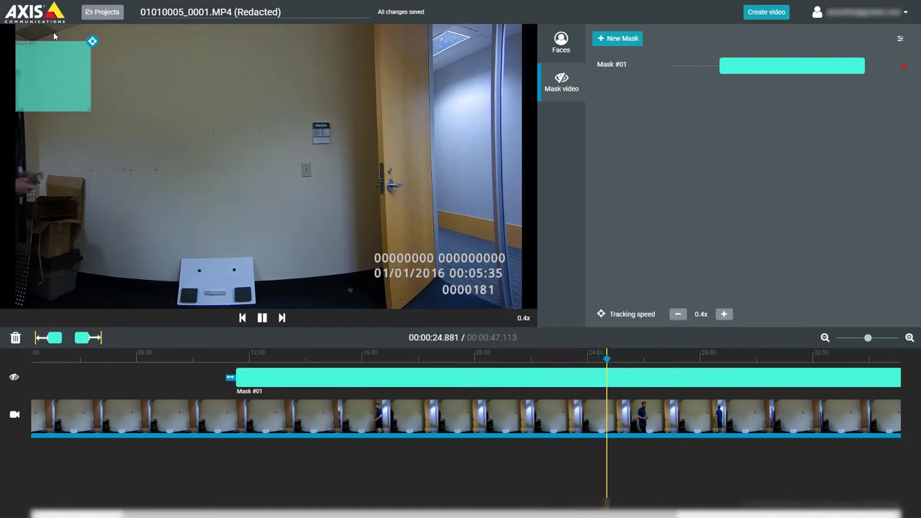
pyautogui.moveTo(53, 32)
pyautogui.mouseDown()
pyautogui.moveTo(402, 33)
pyautogui.moveTo(508, 55)
pyautogui.mouseUp()
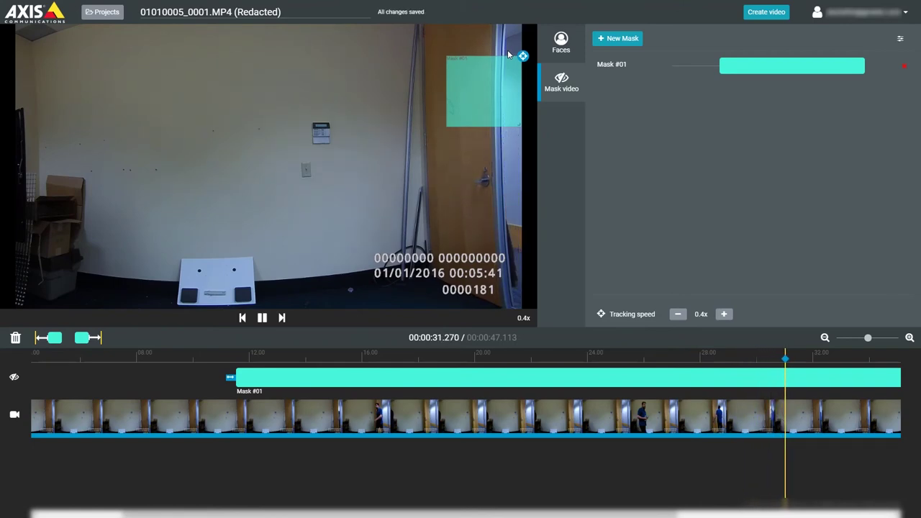
pyautogui.moveTo(508, 53); pyautogui.dragTo(508, 53)
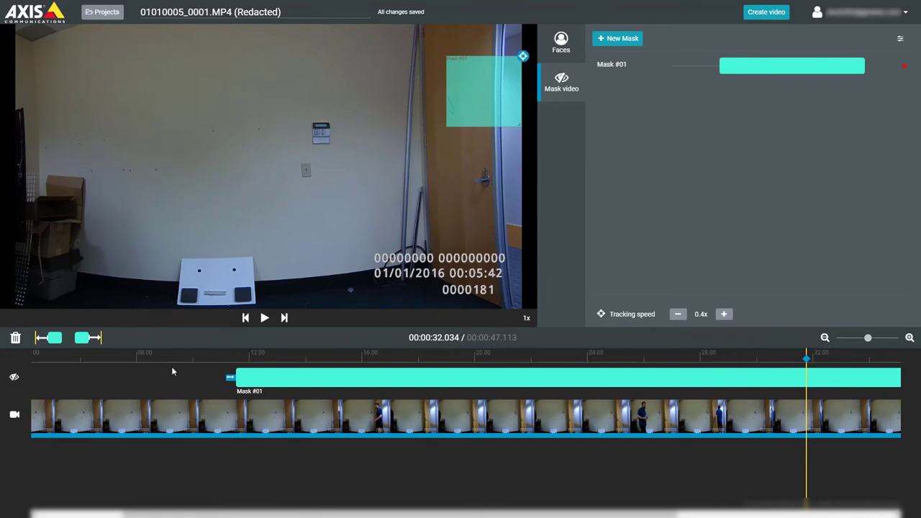
# Trim Mask #01 to start at 12 s and end at 31.3 s, then deselect it
pyautogui.moveTo(228, 378)
pyautogui.mouseDown()
pyautogui.moveTo(262, 379)
pyautogui.moveTo(253, 382)
pyautogui.mouseUp()
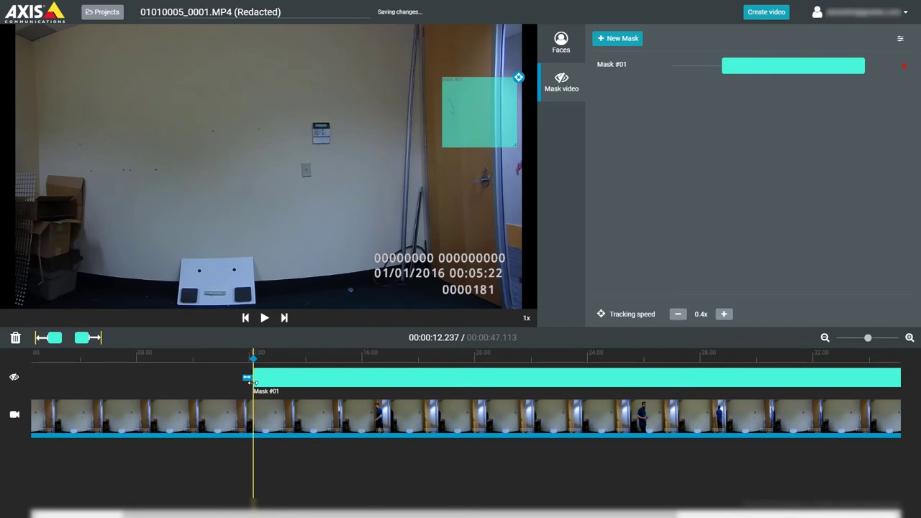
pyautogui.moveTo(255, 431)
pyautogui.mouseDown()
pyautogui.moveTo(432, 434)
pyautogui.moveTo(713, 467)
pyautogui.moveTo(785, 465)
pyautogui.mouseUp()
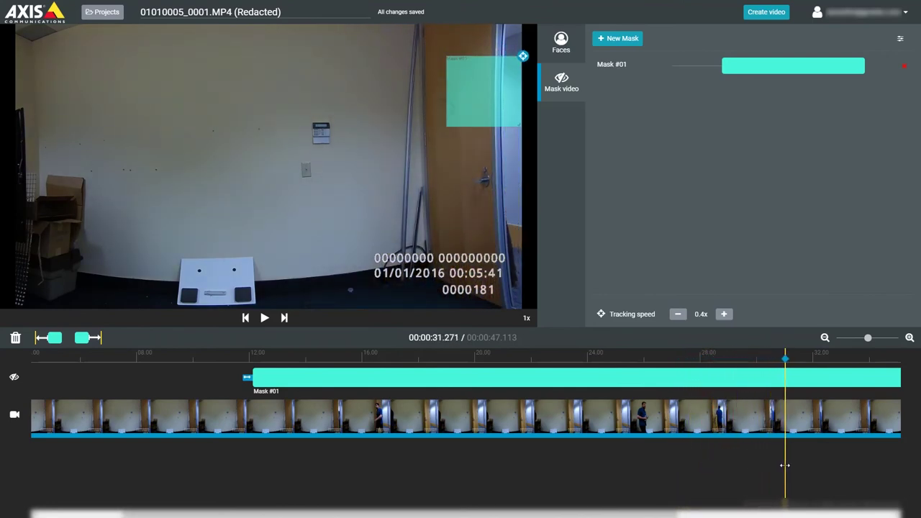
pyautogui.click(90, 339)
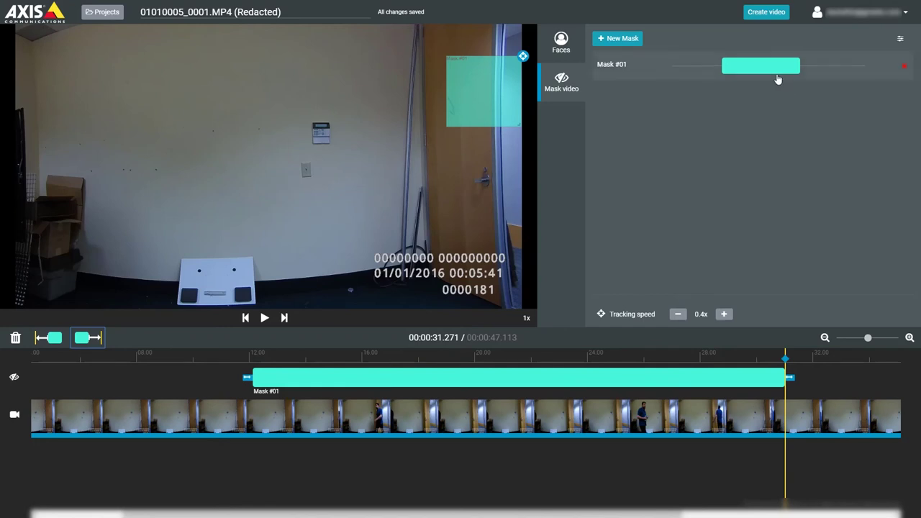
pyautogui.click(837, 80)
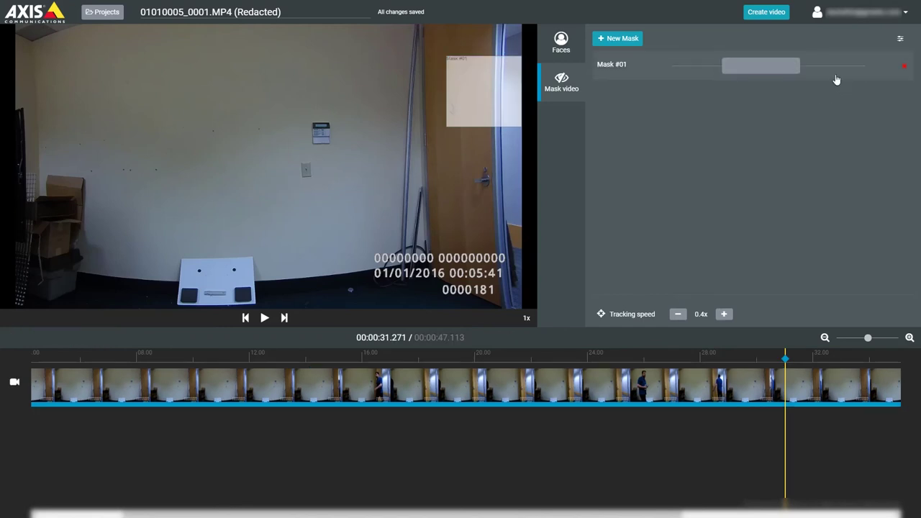
# Reselect Mask #01 so its trimmed track from about 12 seconds shows on the timeline
pyautogui.click(836, 79)
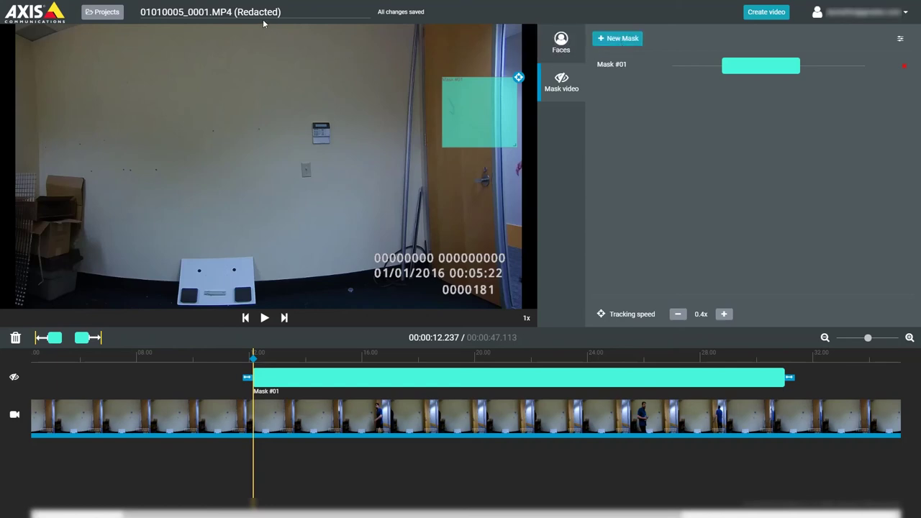
# Render the redacted video, briefly showing then hiding the progress details until the preview appears
pyautogui.click(784, 13)
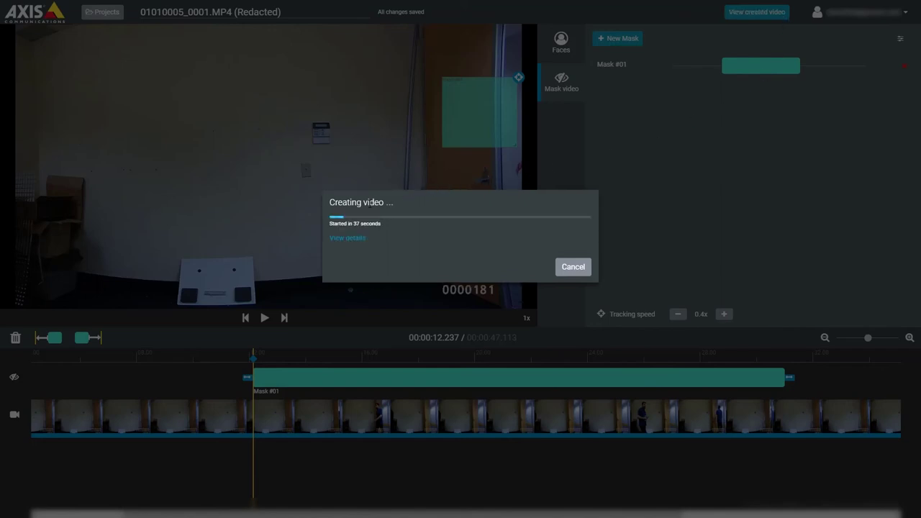
pyautogui.click(335, 237)
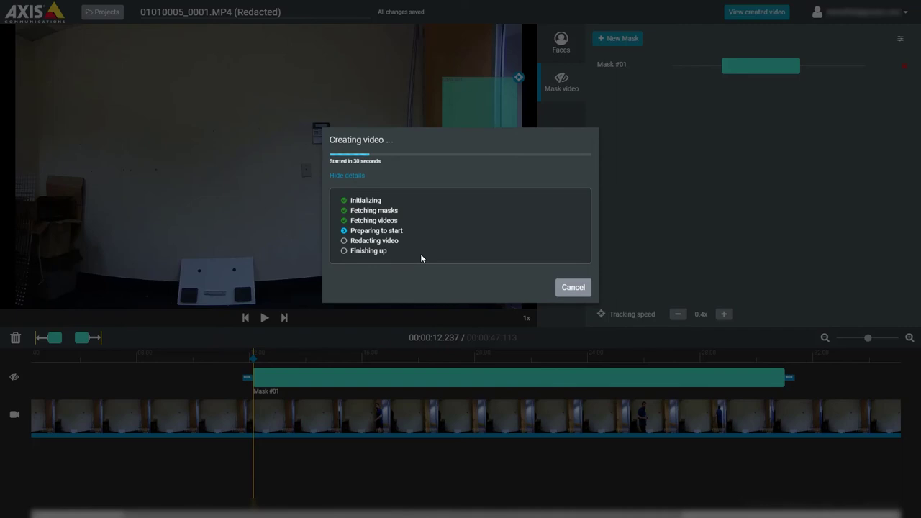
pyautogui.click(359, 178)
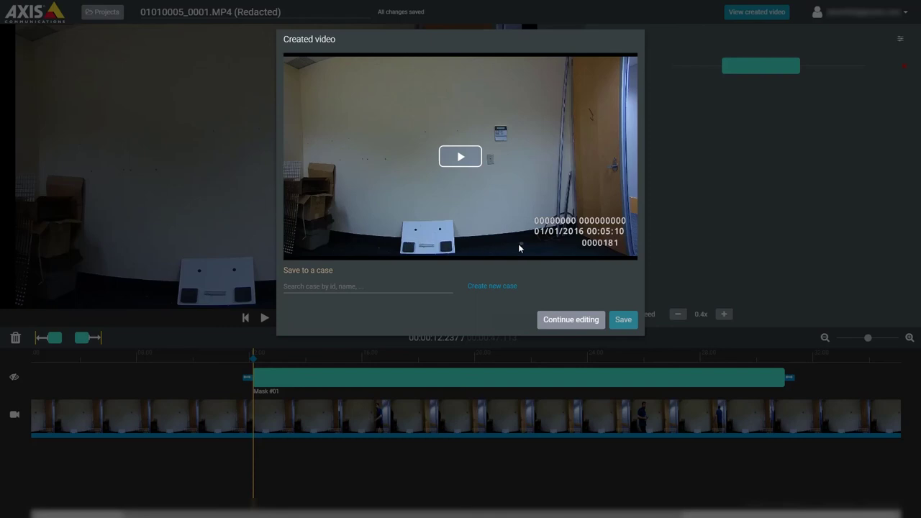
# Search existing cases for 'theft' and pick the Employee theft case
pyautogui.click(370, 286)
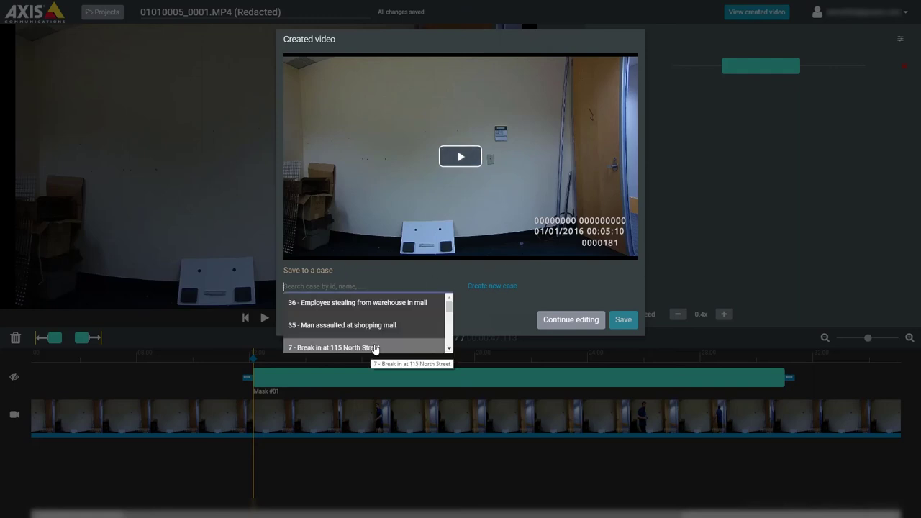
pyautogui.write('theft')
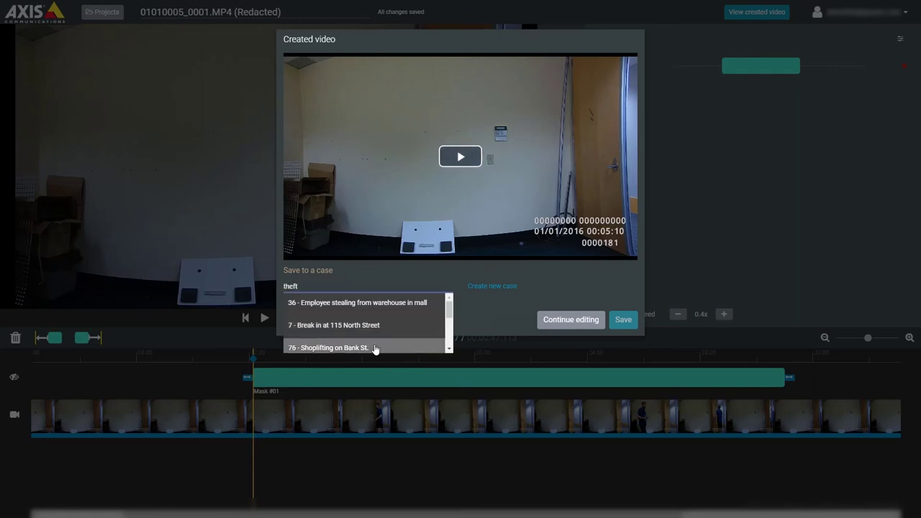
pyautogui.scroll(-1, 367, 345)
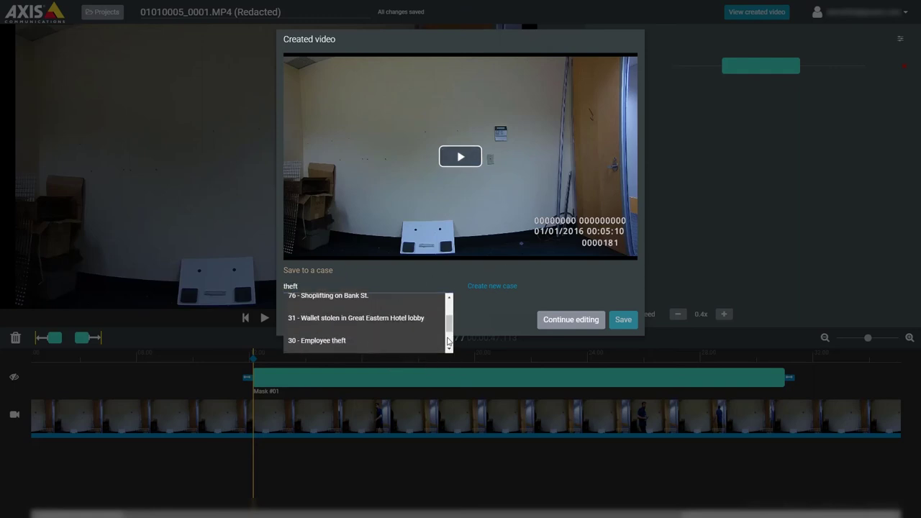
pyautogui.click(364, 344)
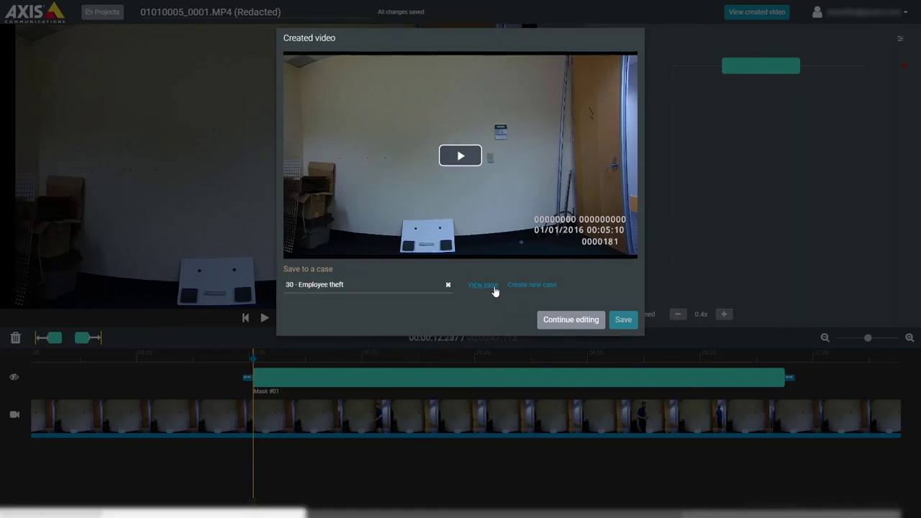
# Save the redacted video to a new case 'Employee in stock room' under Crime Investigation
pyautogui.click(530, 286)
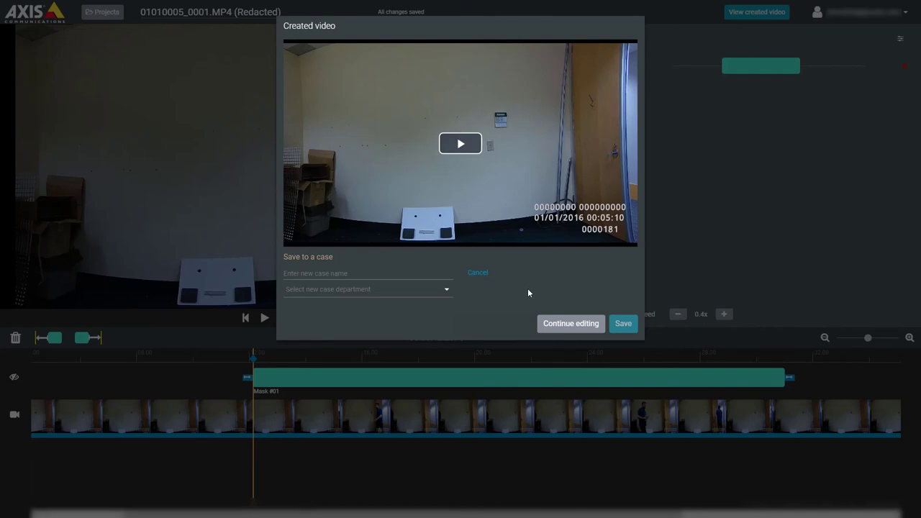
pyautogui.click(412, 277)
pyautogui.write('Empl')
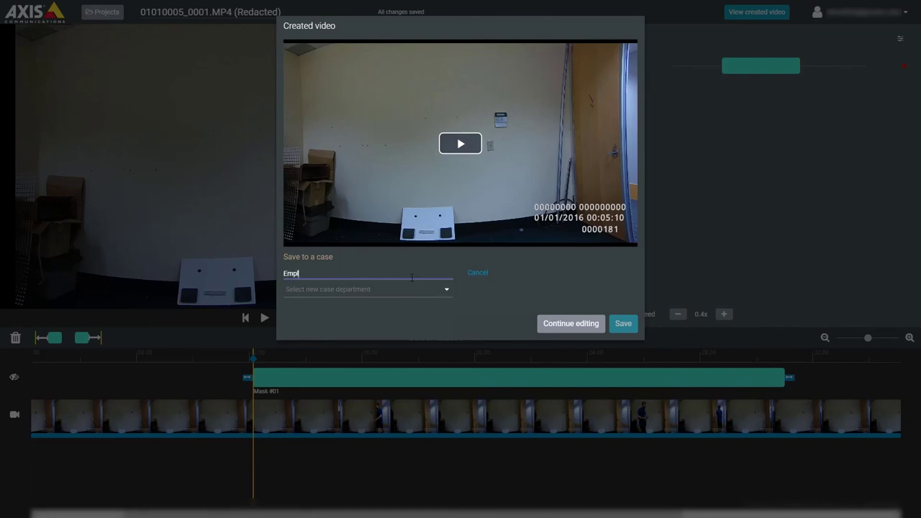
pyautogui.write('oyee in ')
pyautogui.write('stock room')
pyautogui.click(369, 290)
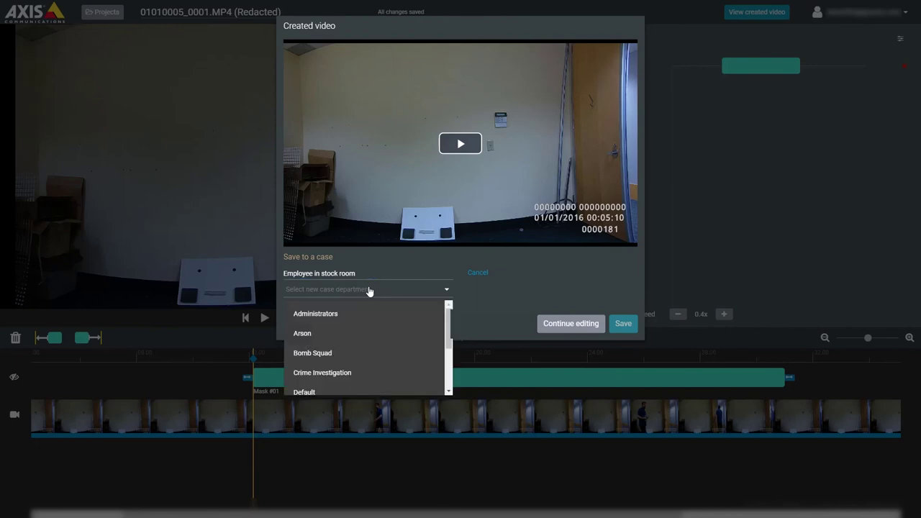
pyautogui.click(344, 373)
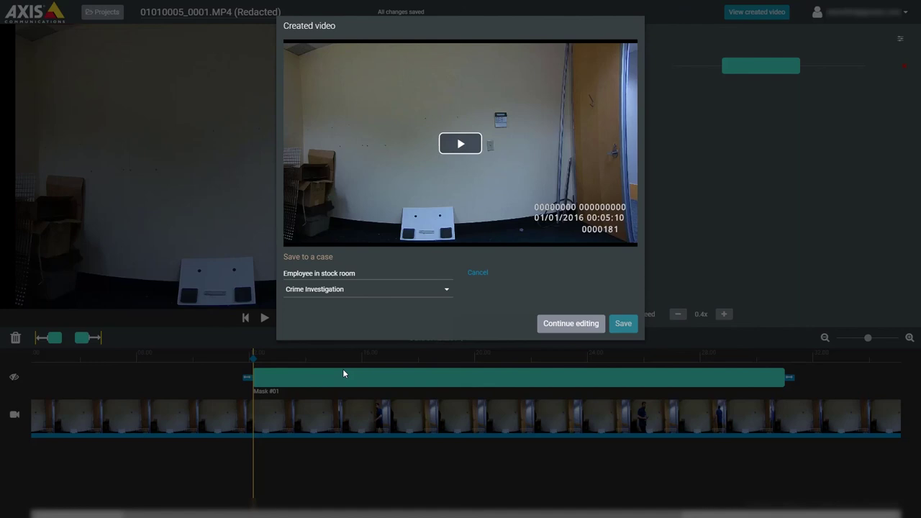
pyautogui.click(620, 325)
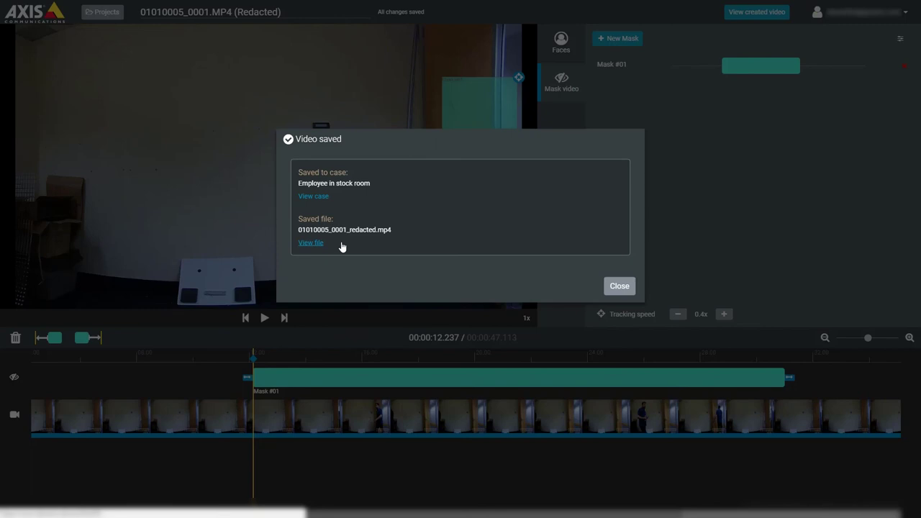
# Close the Video saved confirmation and add a second mask, Mask #02
pyautogui.click(618, 287)
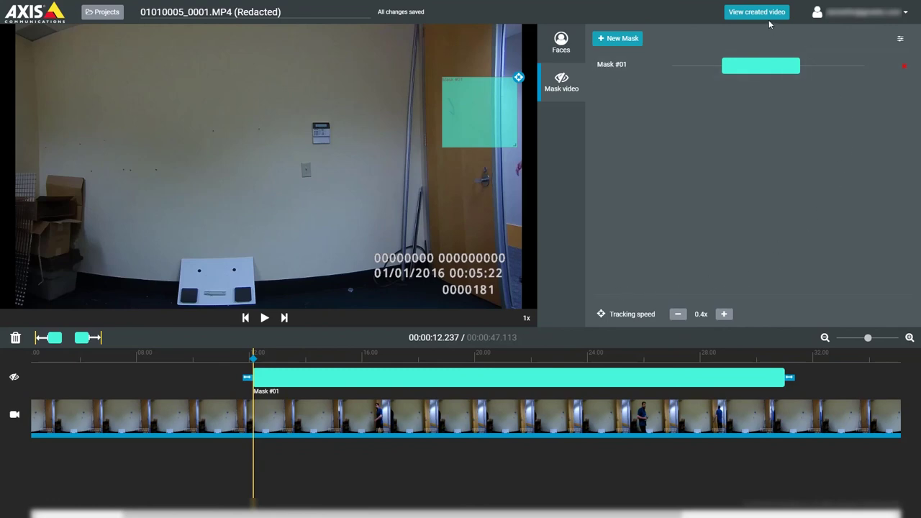
pyautogui.click(643, 45)
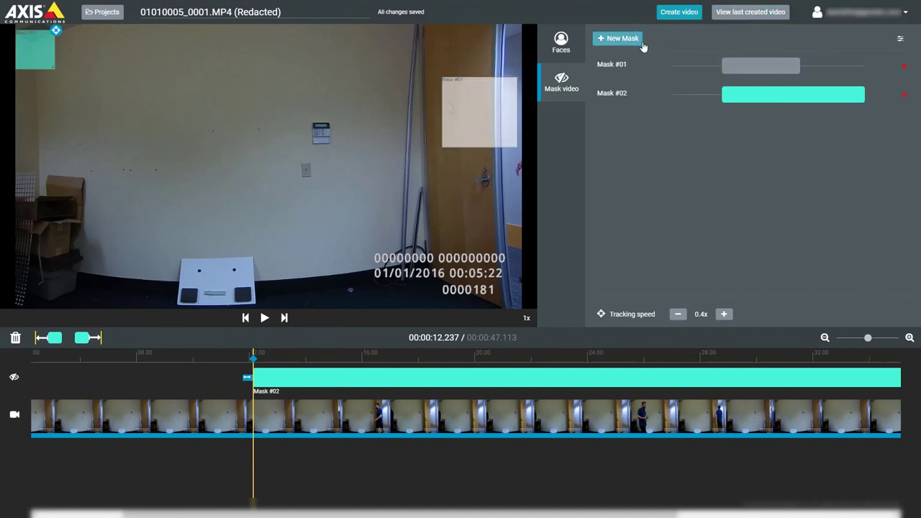